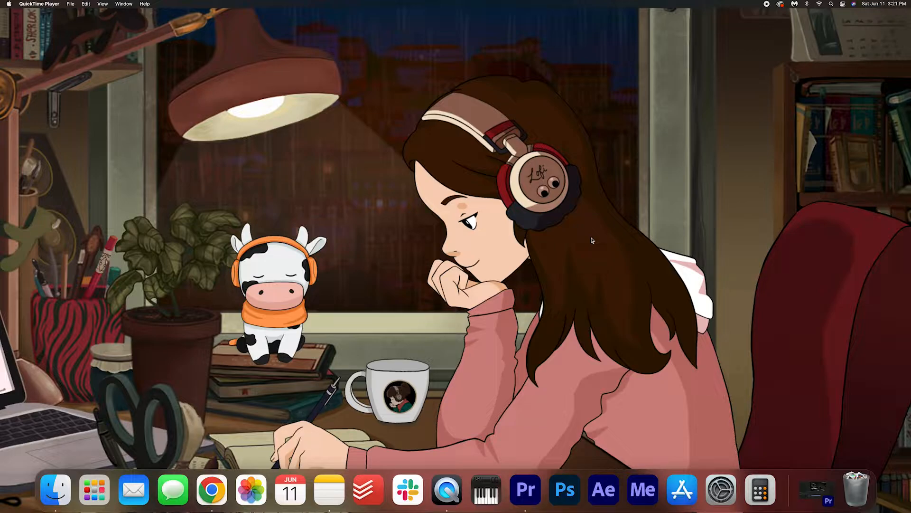
# Switch to Premiere Pro and show the Text panel for the WilhelmScream_YT sequence
pyautogui.click(534, 482)
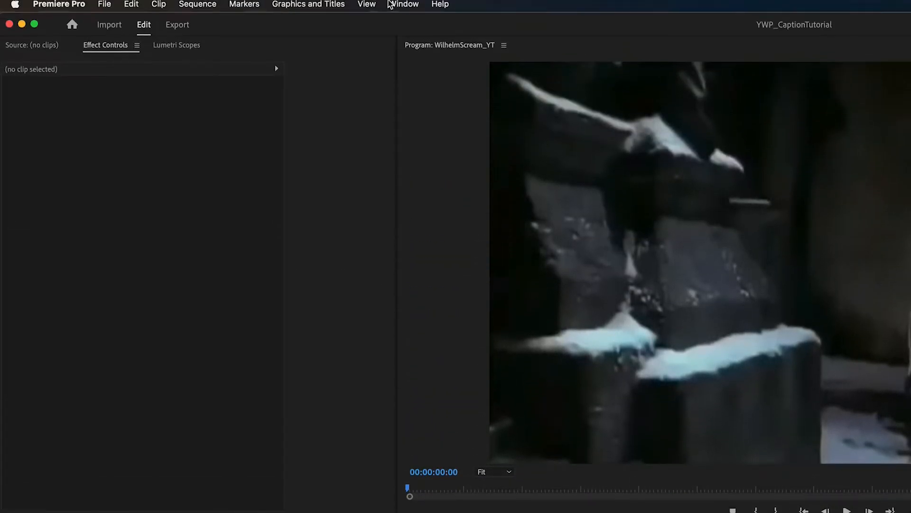
pyautogui.click(398, 5)
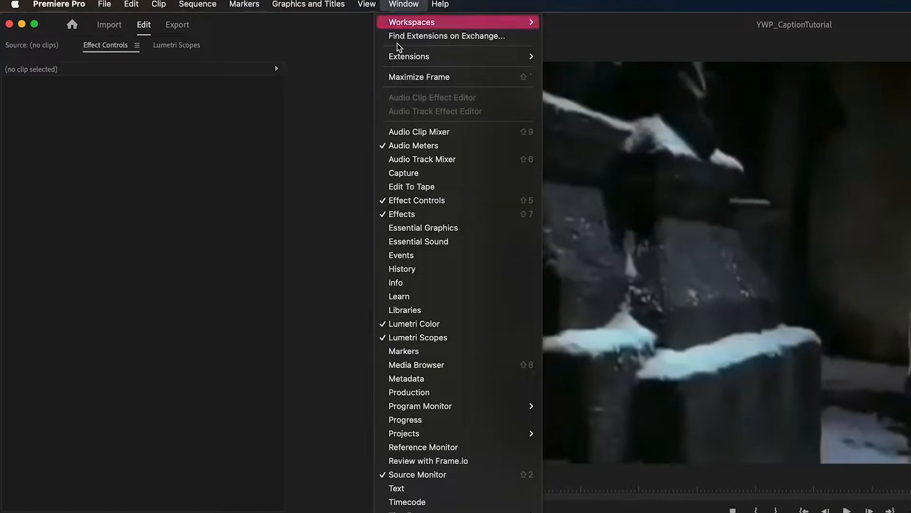
pyautogui.click(421, 489)
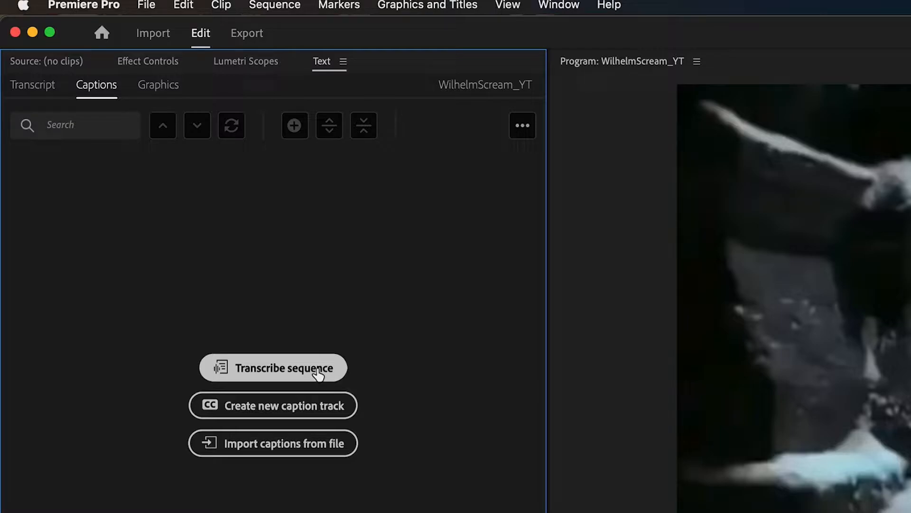
# Transcribe the sequence with the language set to English and the audio analysis using the Mix track
pyautogui.click(315, 373)
pyautogui.click(498, 188)
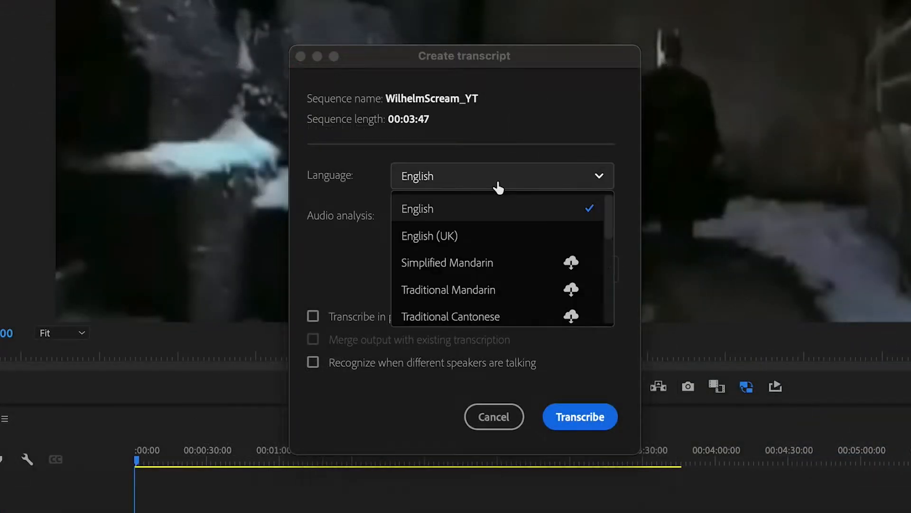
pyautogui.click(497, 185)
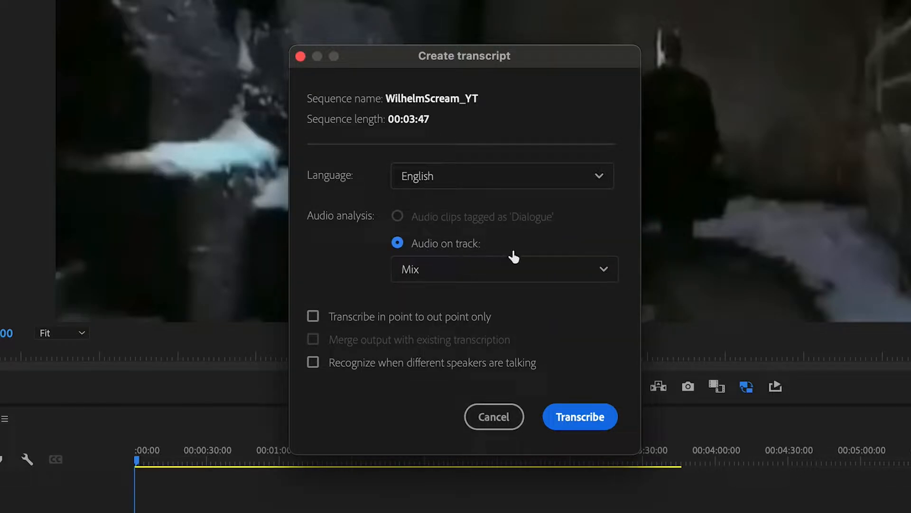
pyautogui.click(603, 275)
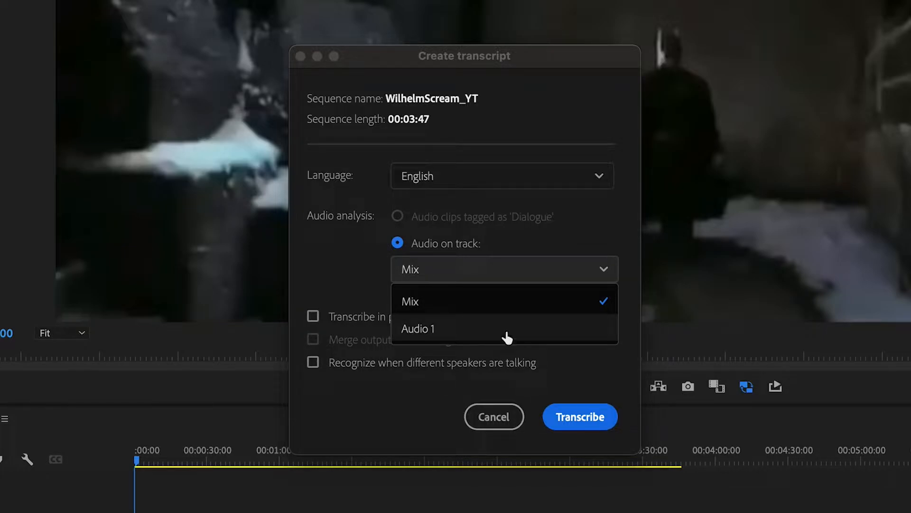
pyautogui.click(492, 303)
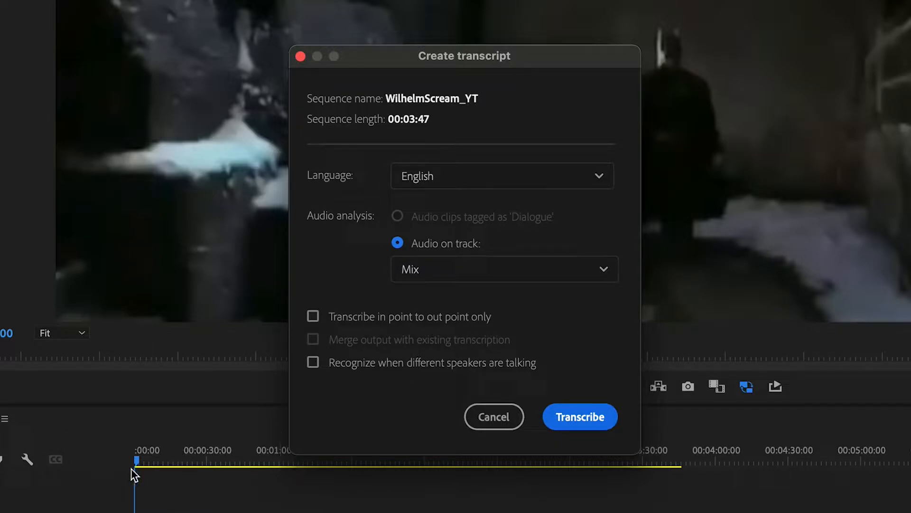
pyautogui.click(603, 424)
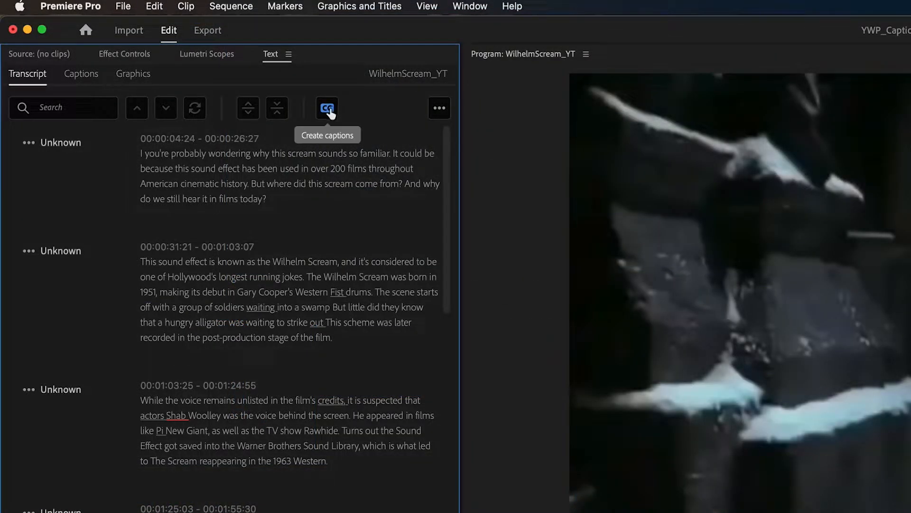
# Create captions from the sequence transcript using the Subtitle default preset, Subtitle format and double lines
pyautogui.click(330, 111)
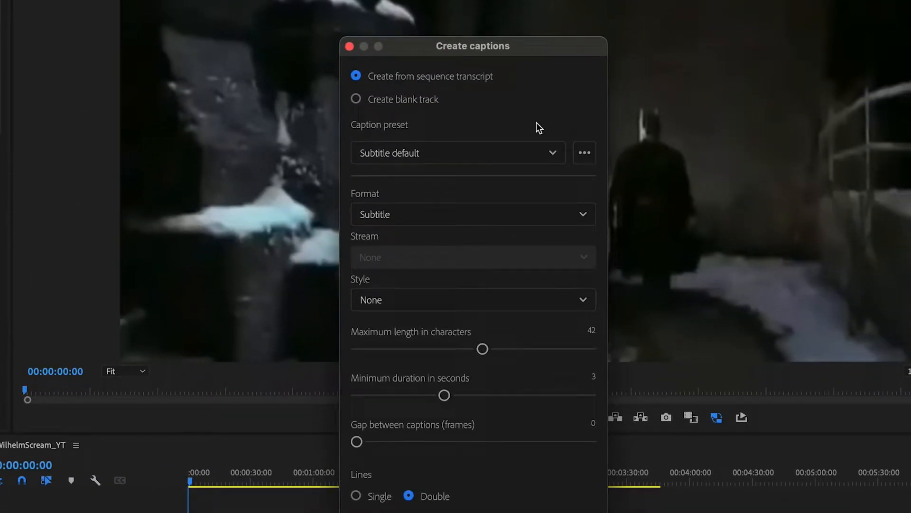
pyautogui.click(524, 153)
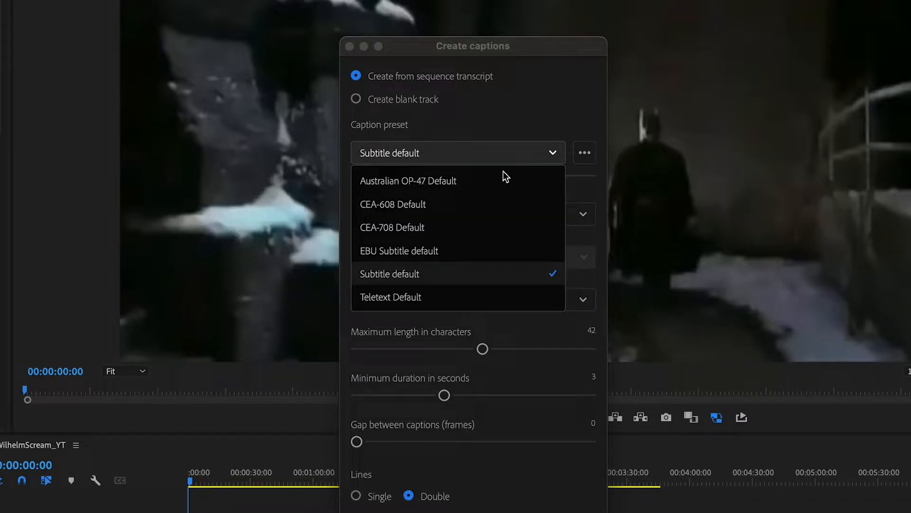
pyautogui.click(442, 278)
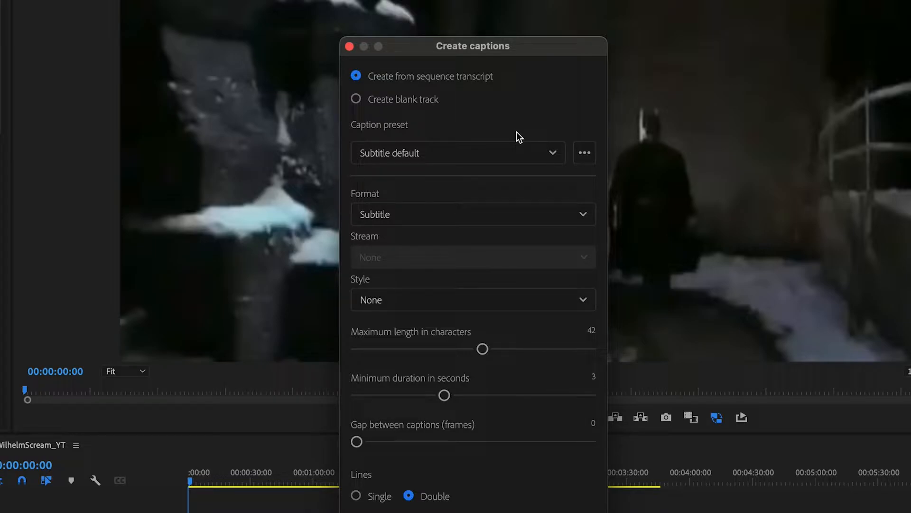
pyautogui.click(536, 222)
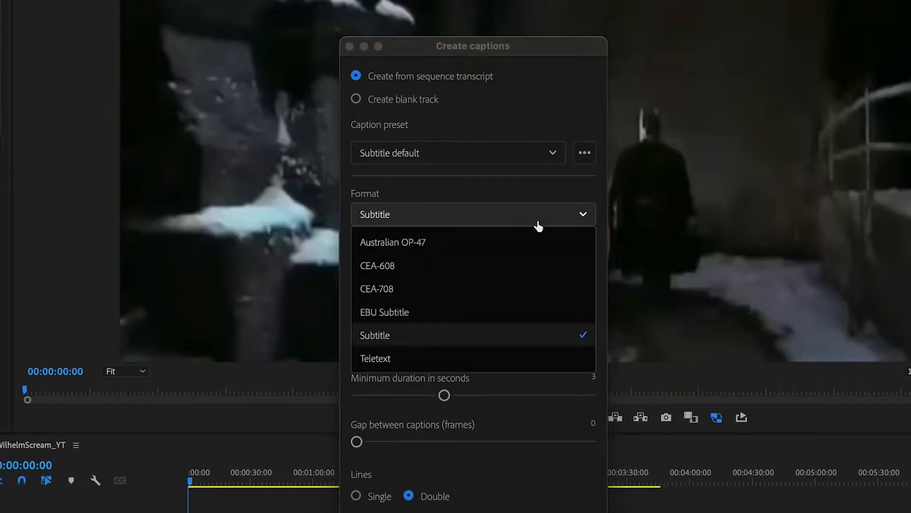
pyautogui.click(538, 220)
pyautogui.click(539, 221)
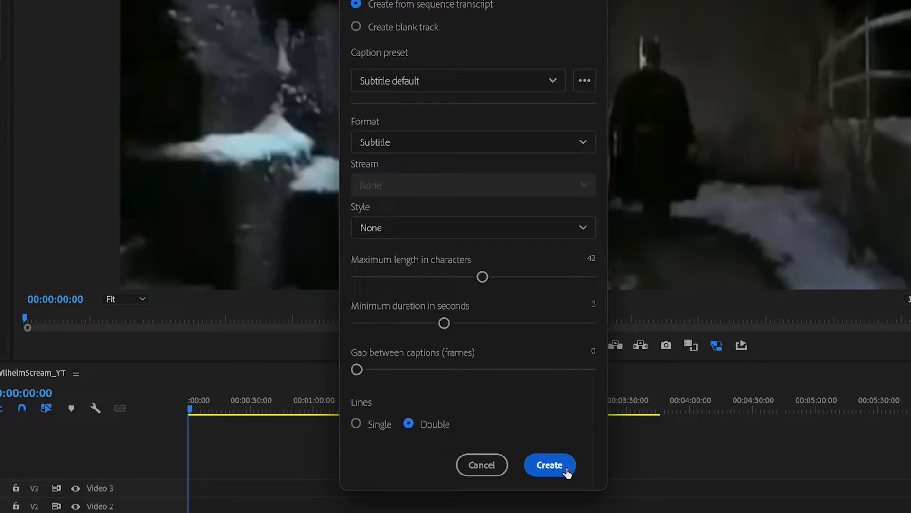
pyautogui.click(550, 466)
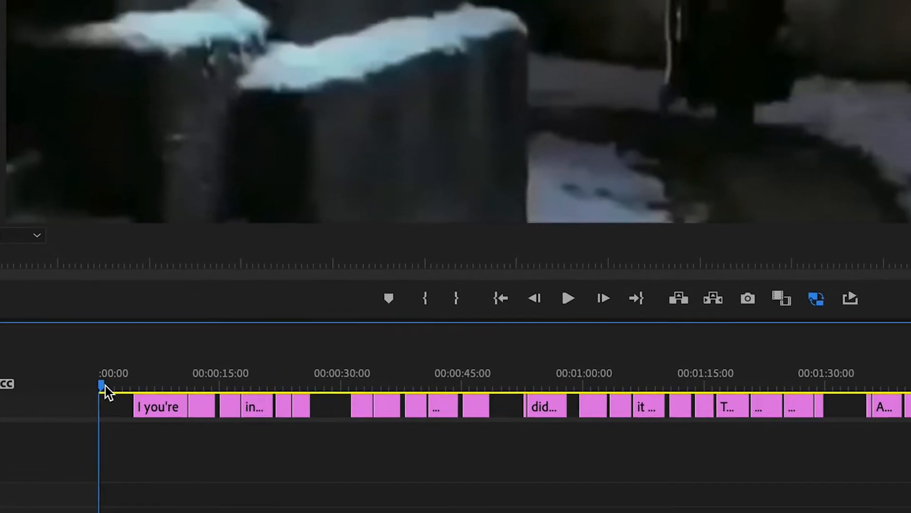
# Scrub through the first part of the sequence to review the generated captions over the video
pyautogui.moveTo(267, 209); pyautogui.dragTo(401, 207)
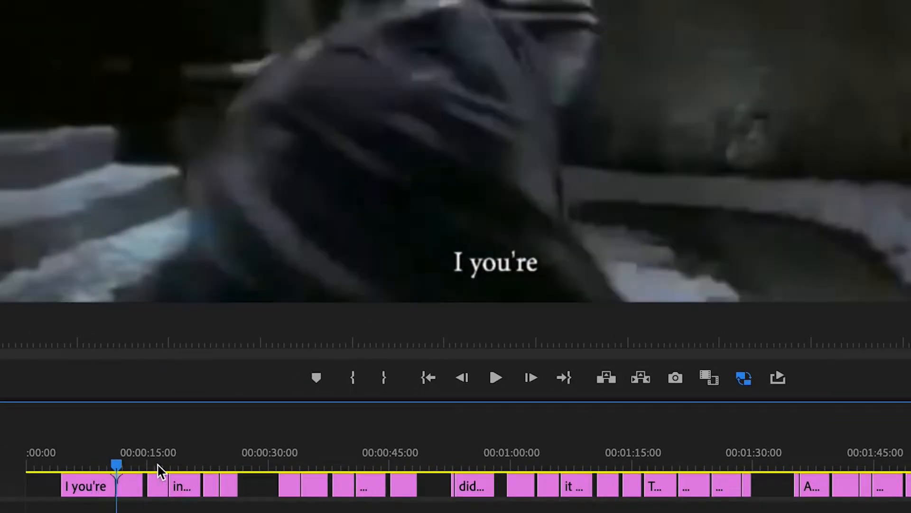
pyautogui.moveTo(158, 465); pyautogui.dragTo(335, 477)
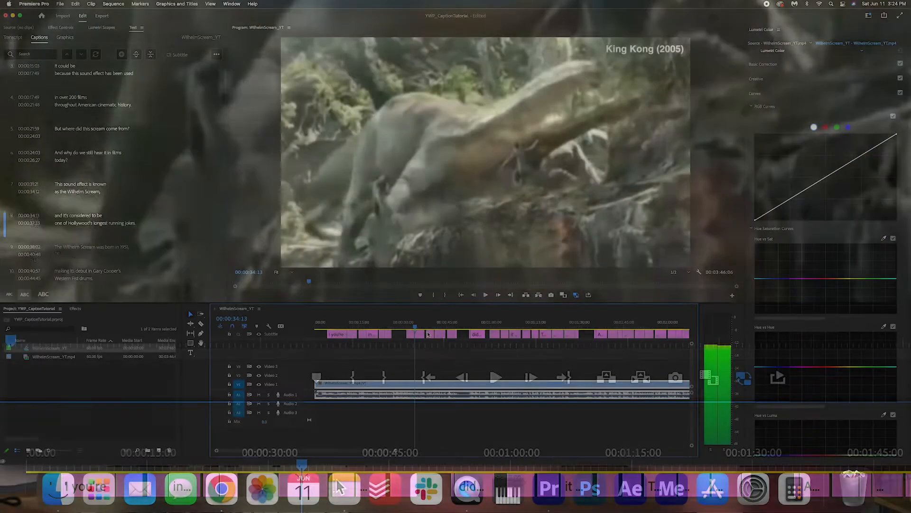
pyautogui.moveTo(427, 334); pyautogui.dragTo(373, 332)
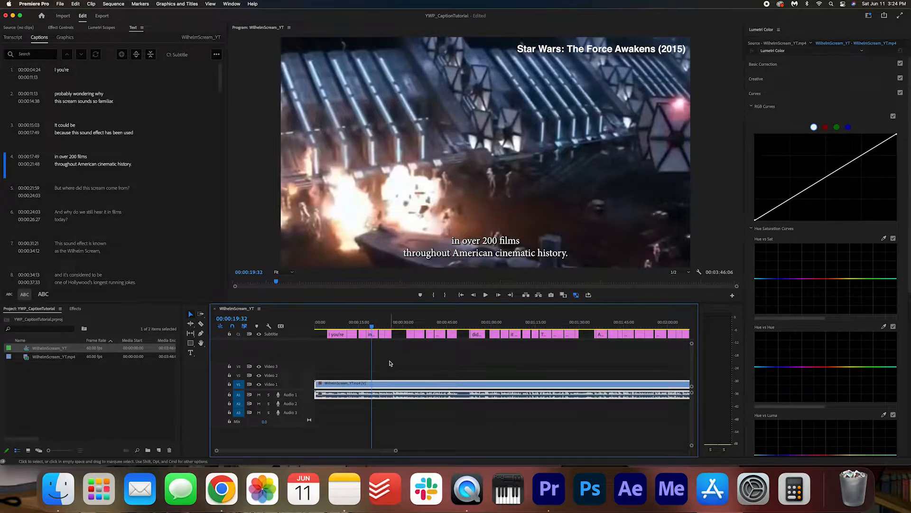
# Show the Essential Graphics panel and its editing settings
pyautogui.scroll(-4, 391, 363)
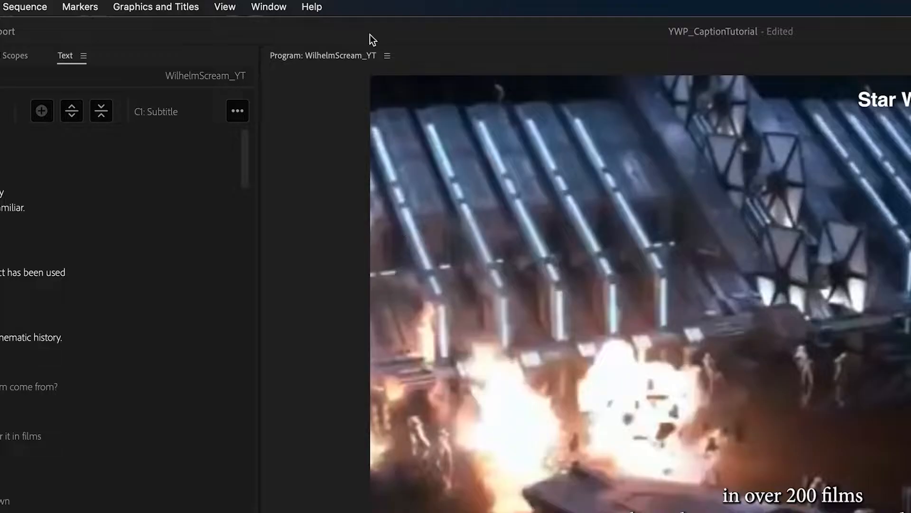
pyautogui.click(234, 5)
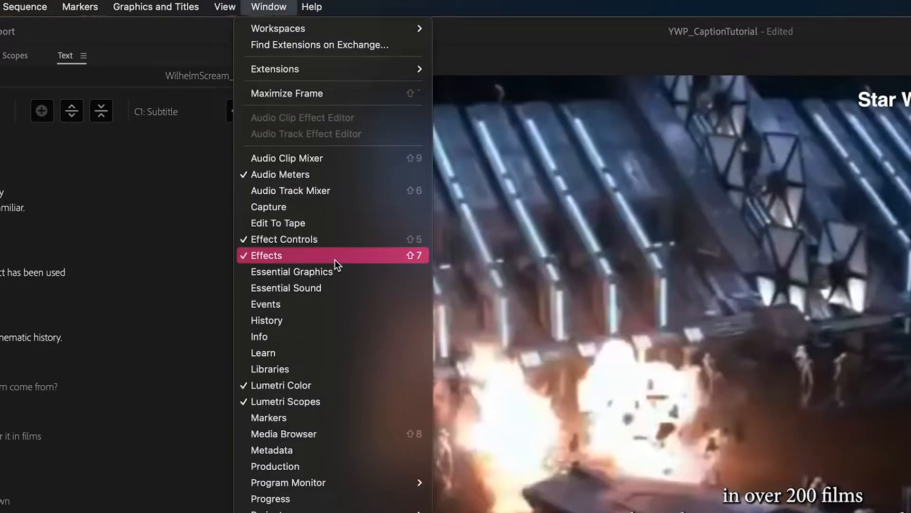
pyautogui.click(337, 272)
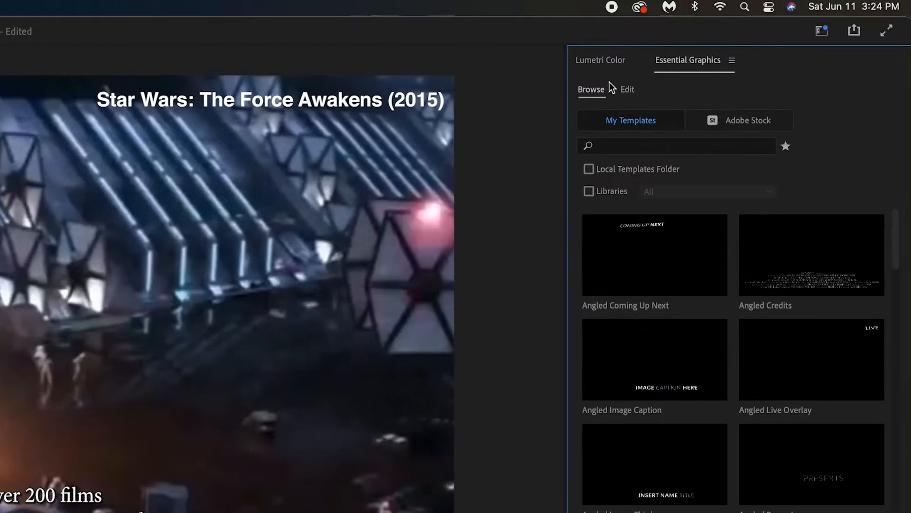
pyautogui.click(624, 89)
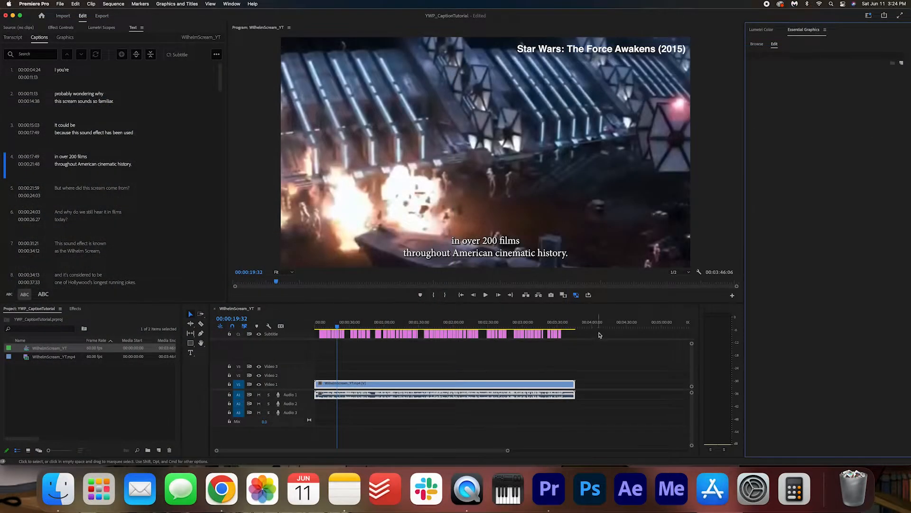
# Select all captions on the subtitle track and set their font to Helvetica Regular
pyautogui.moveTo(619, 335); pyautogui.dragTo(308, 341)
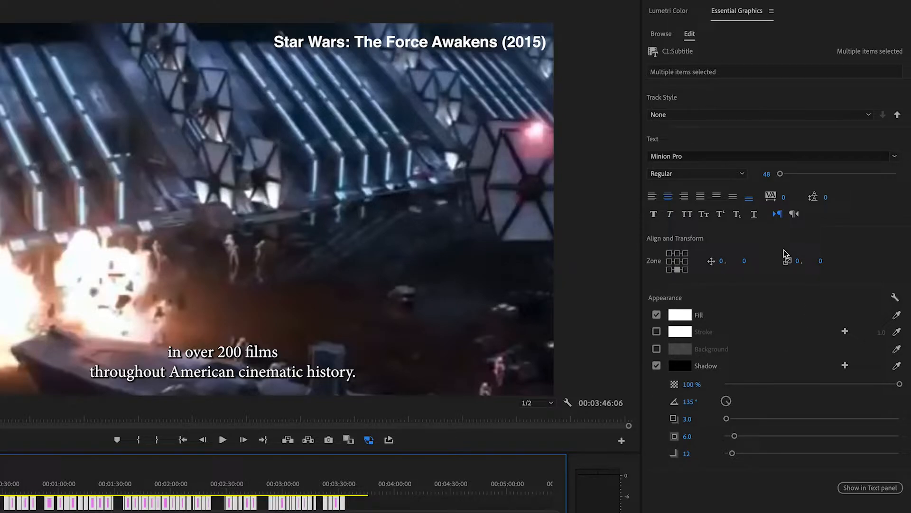
pyautogui.click(682, 153)
pyautogui.write('helveti')
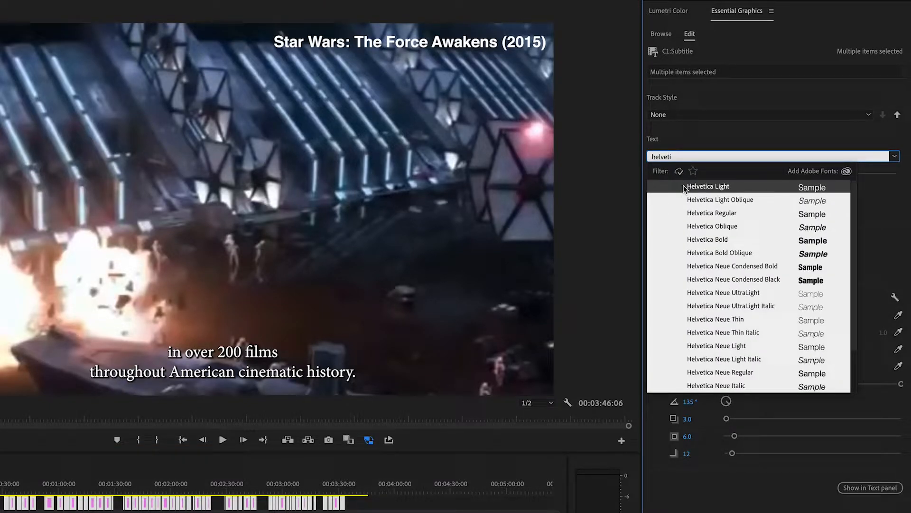
pyautogui.click(724, 213)
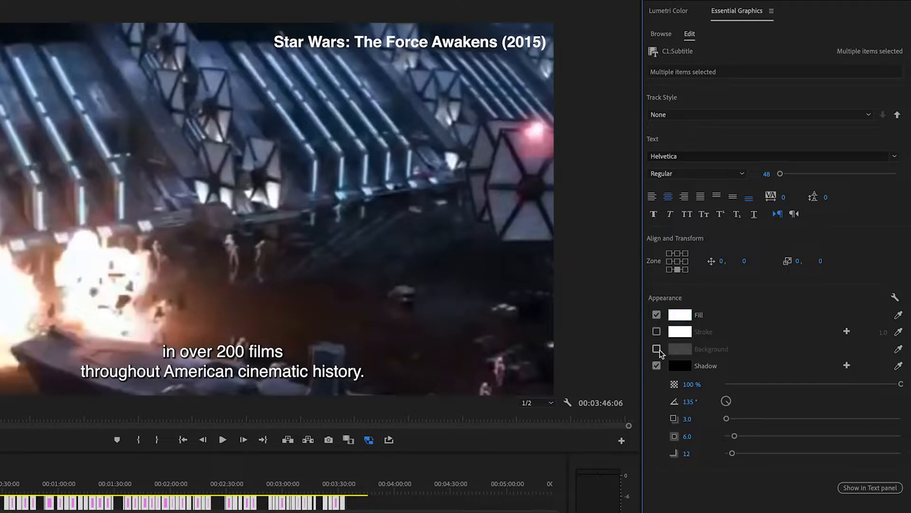
# Turn off the captions' shadow and enable a black (000000) background behind the text
pyautogui.click(656, 366)
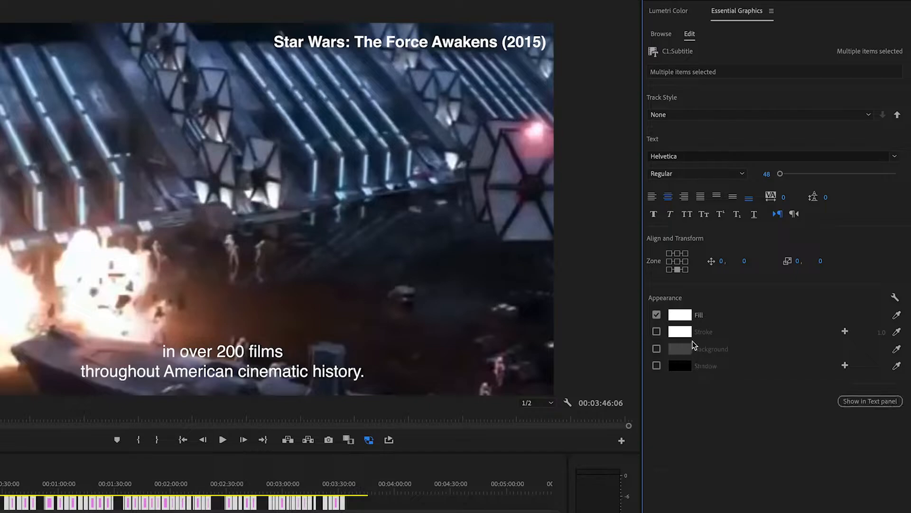
pyautogui.click(656, 350)
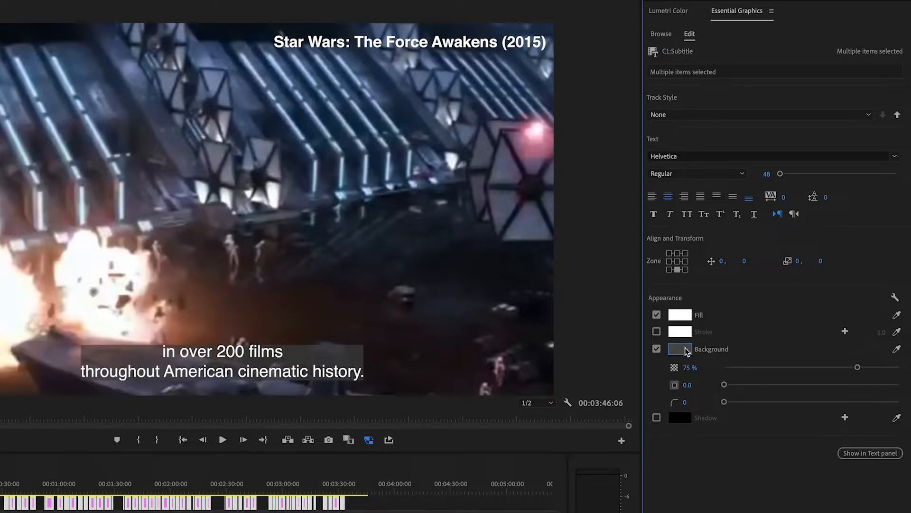
pyautogui.click(683, 350)
pyautogui.moveTo(36, 379); pyautogui.dragTo(36, 280)
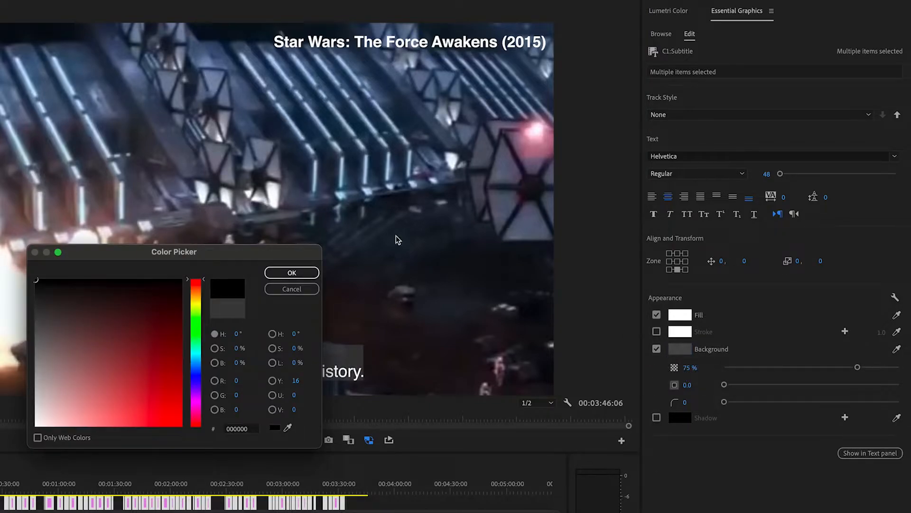
pyautogui.click(292, 274)
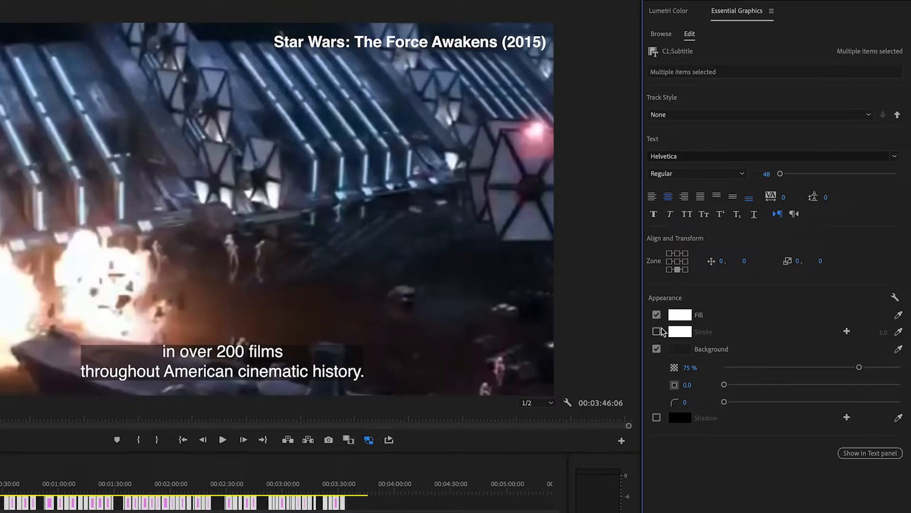
# Set the caption background's size to 12.4, its corner radius to 14 and its opacity to 85%
pyautogui.moveTo(724, 386); pyautogui.dragTo(749, 408)
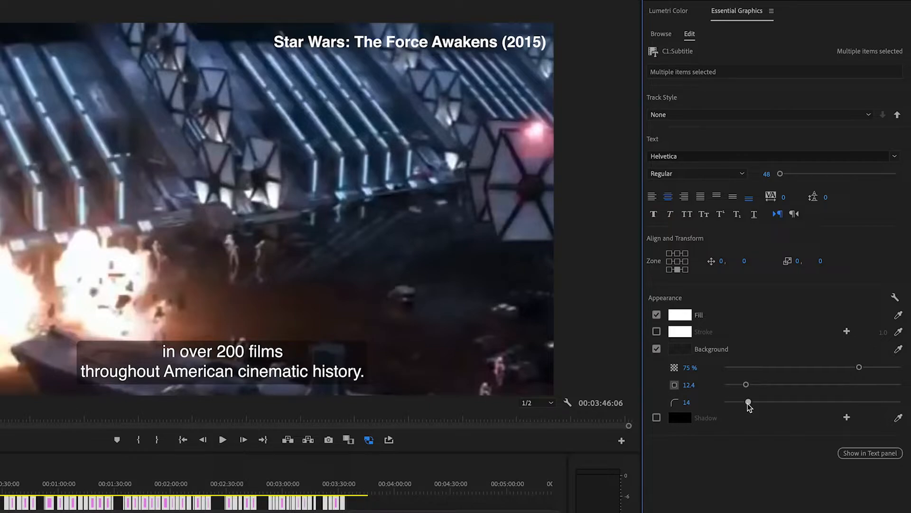
pyautogui.click(691, 367)
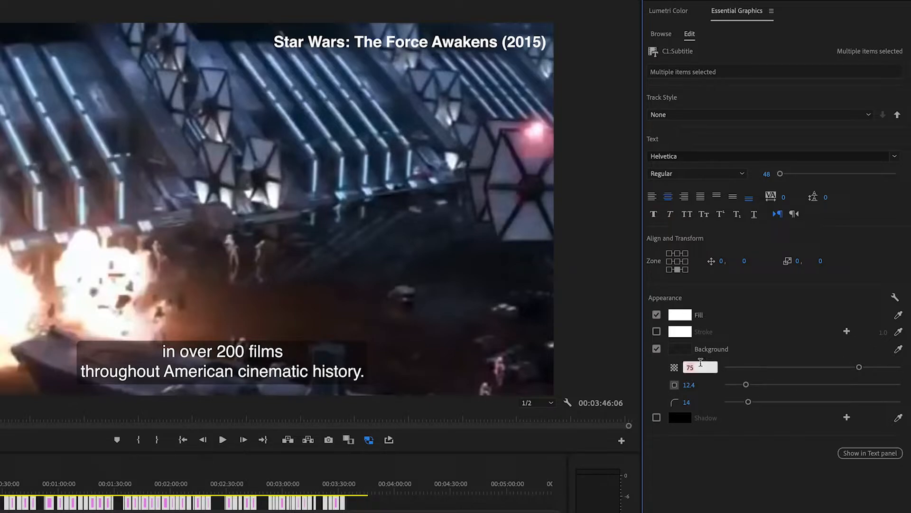
pyautogui.write('86')
pyautogui.press('BackSpace')
pyautogui.write('5')
pyautogui.press('Return')
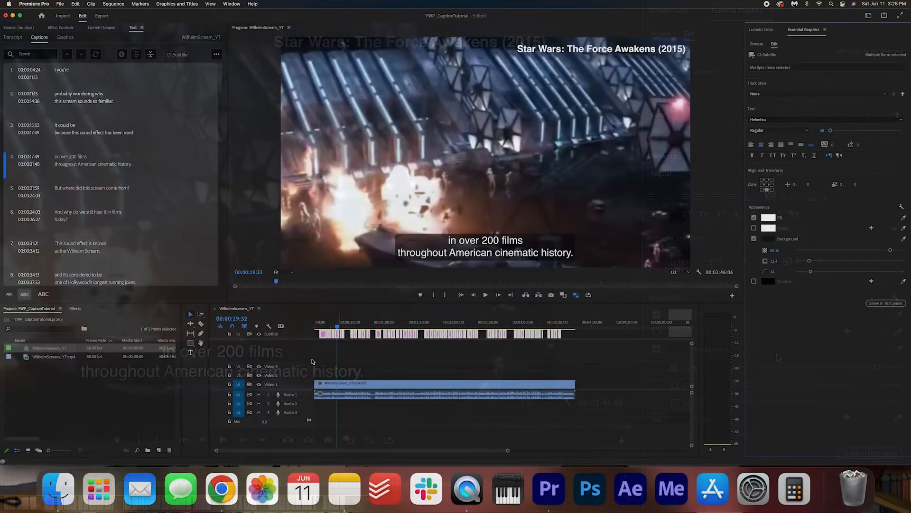
# Deselect the captions and play the sequence from the start of the first caption to check its timing
pyautogui.click(312, 355)
pyautogui.press('=')
pyautogui.press('=')
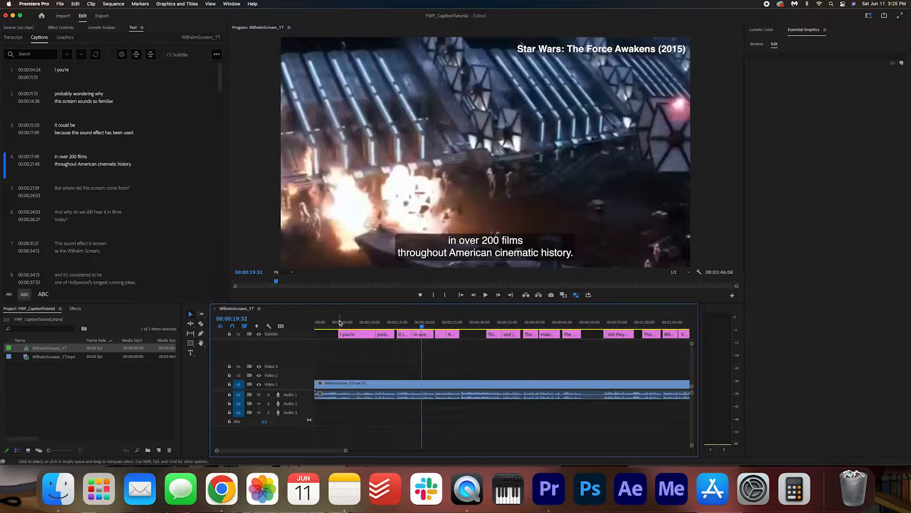
pyautogui.click(338, 326)
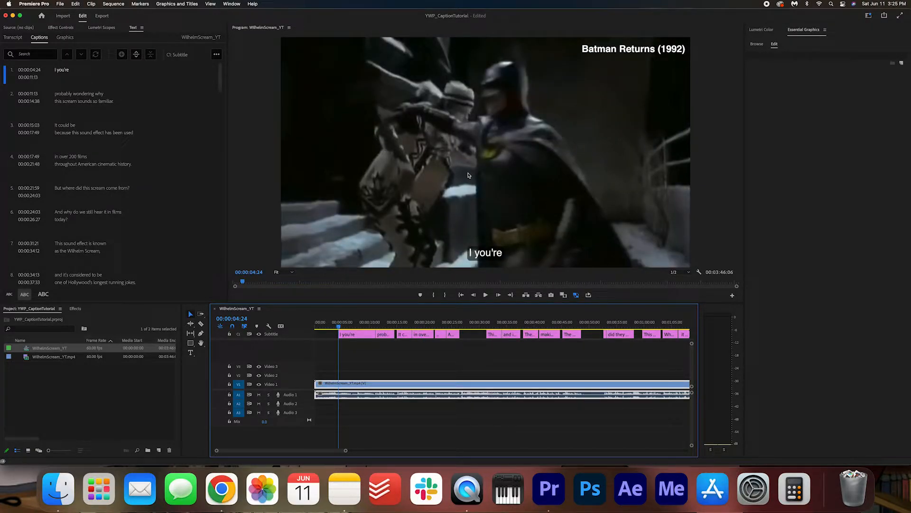
pyautogui.press('space')
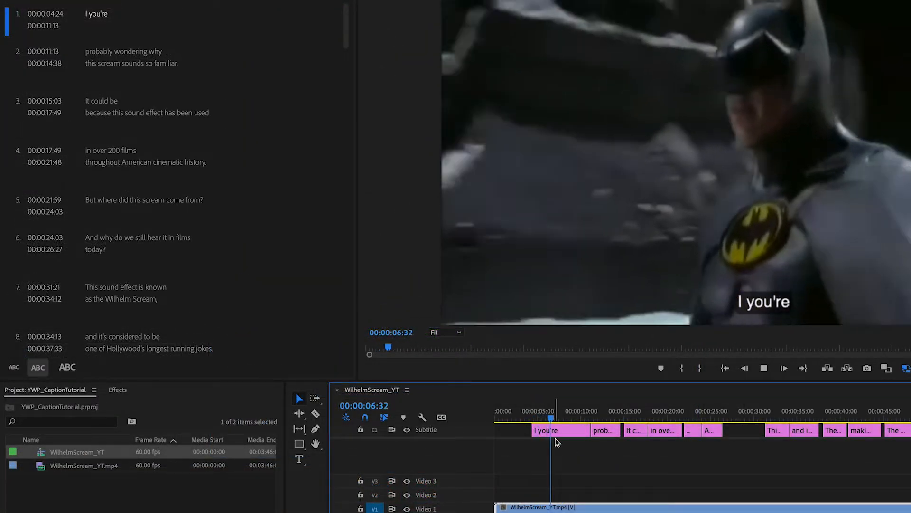
pyautogui.press('=')
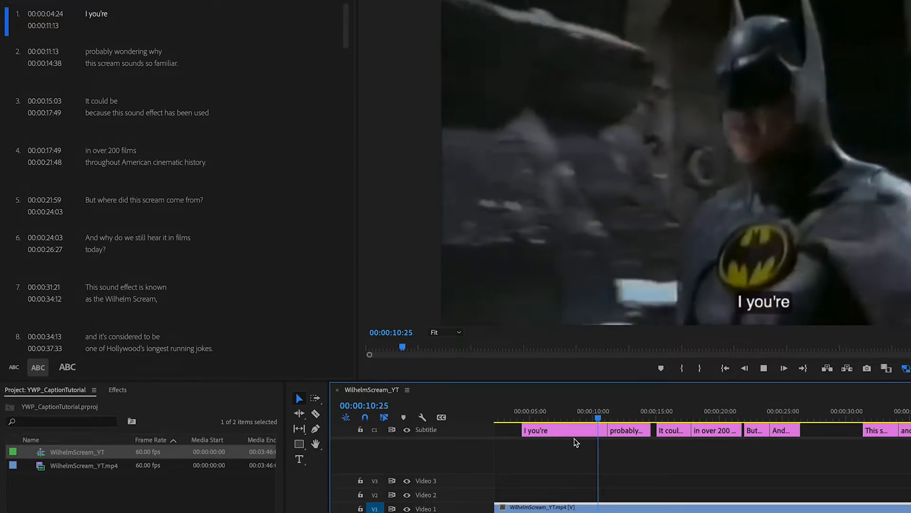
pyautogui.press('=')
# Delete the first caption, "I you're", and extend the start of the "probably wondering why" caption back to 00:00:10:57
pyautogui.click(608, 411)
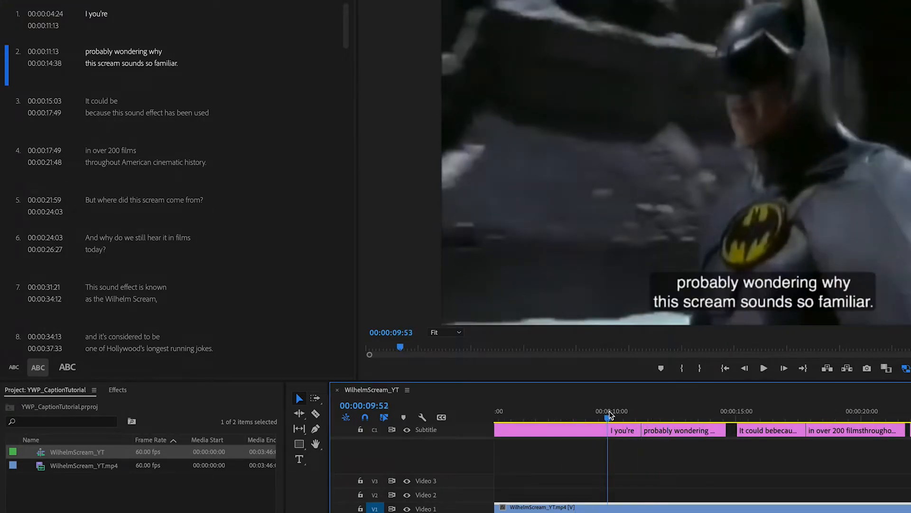
pyautogui.press('=')
pyautogui.click(683, 409)
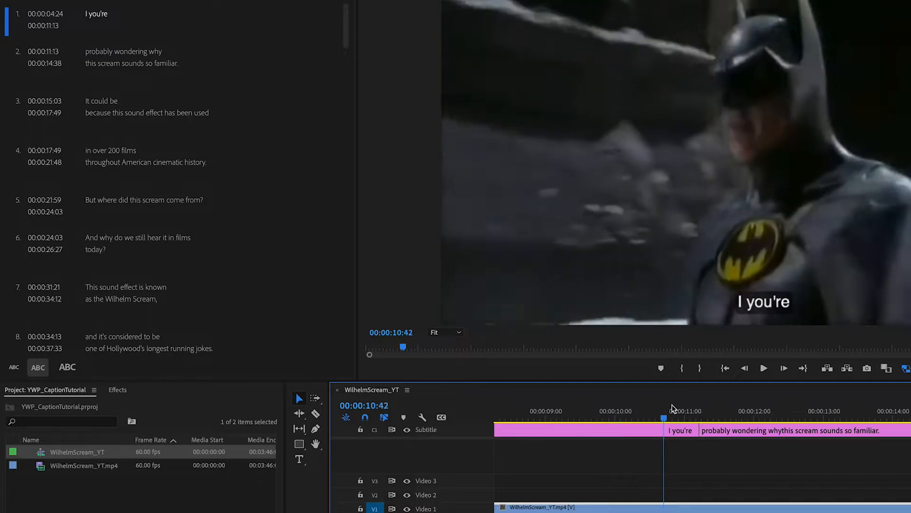
pyautogui.click(655, 428)
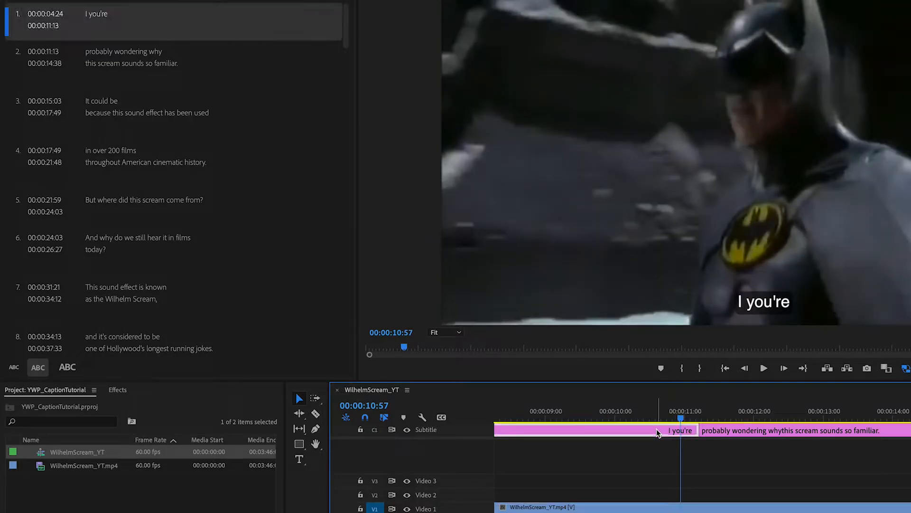
pyautogui.press('Delete')
pyautogui.moveTo(700, 432); pyautogui.dragTo(681, 432)
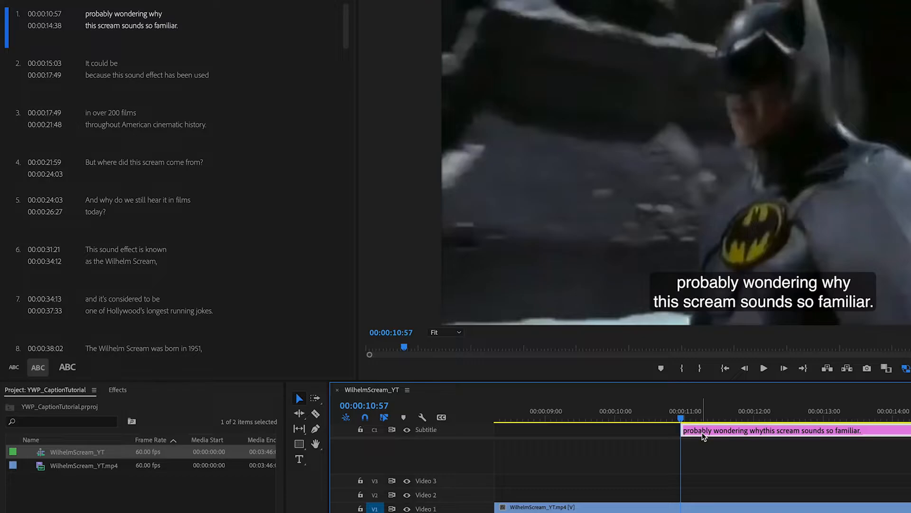
# Insert "You're" at the beginning of the caption "probably wondering why this scream sounds so familiar."
pyautogui.click(93, 24)
pyautogui.doubleClick(88, 18)
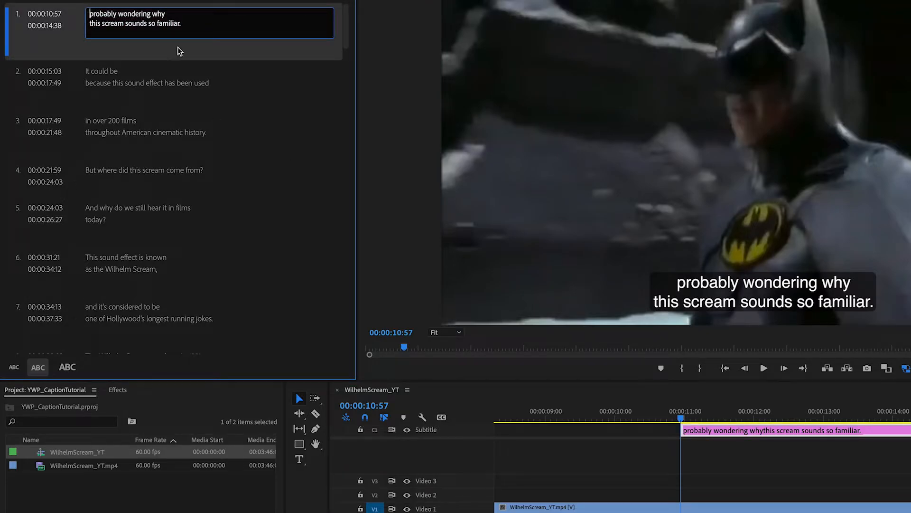
pyautogui.write("You're")
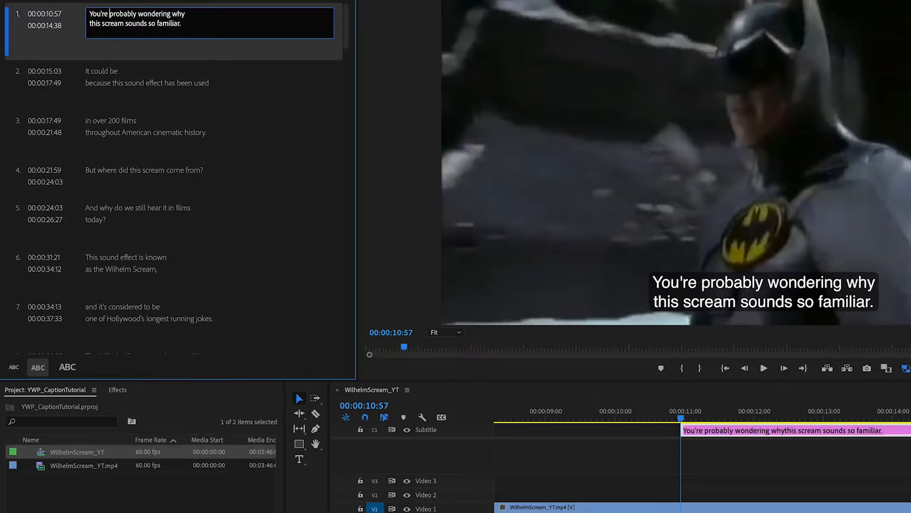
pyautogui.click(720, 468)
# Play the sequence on from the edited caption to about 00:00:26:30, checking each caption's text and timing against the video
pyautogui.keyDown('alt'); pyautogui.scroll(-3, 720, 468); pyautogui.keyUp('alt')
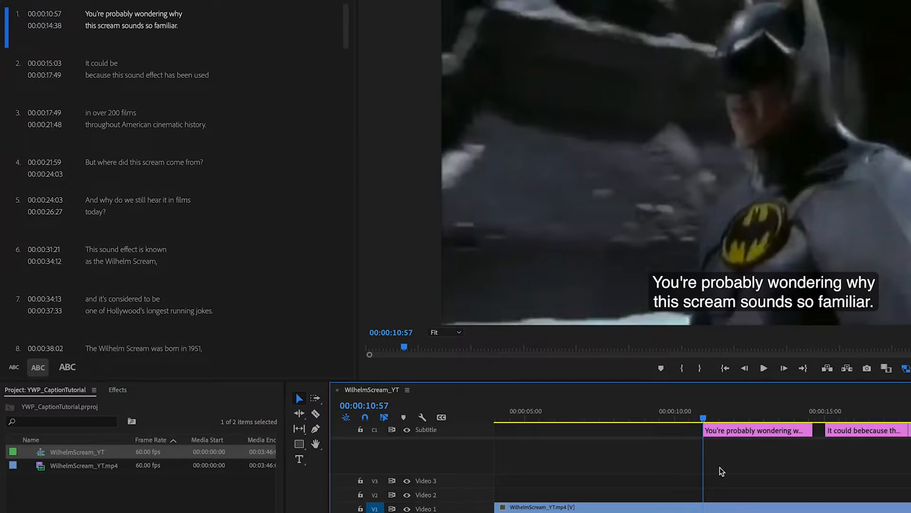
pyautogui.hscroll(3, 722, 471)
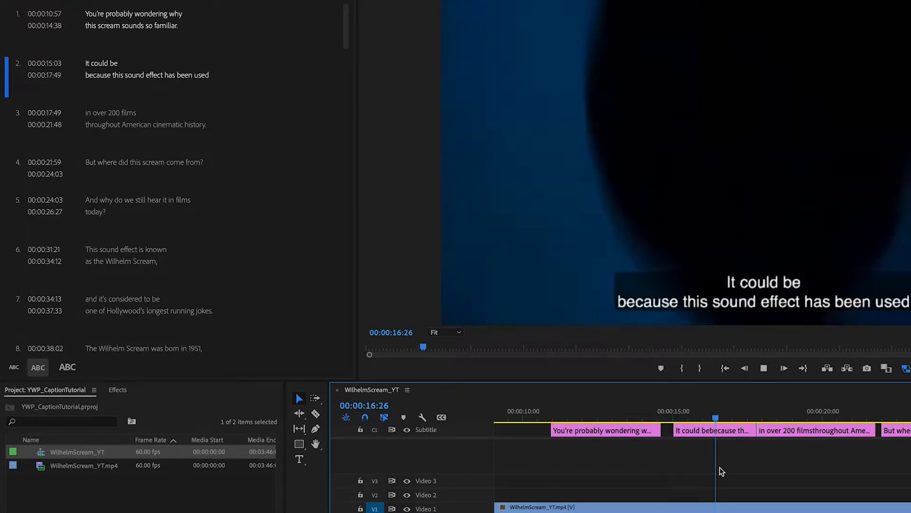
pyautogui.hscroll(1, 722, 471)
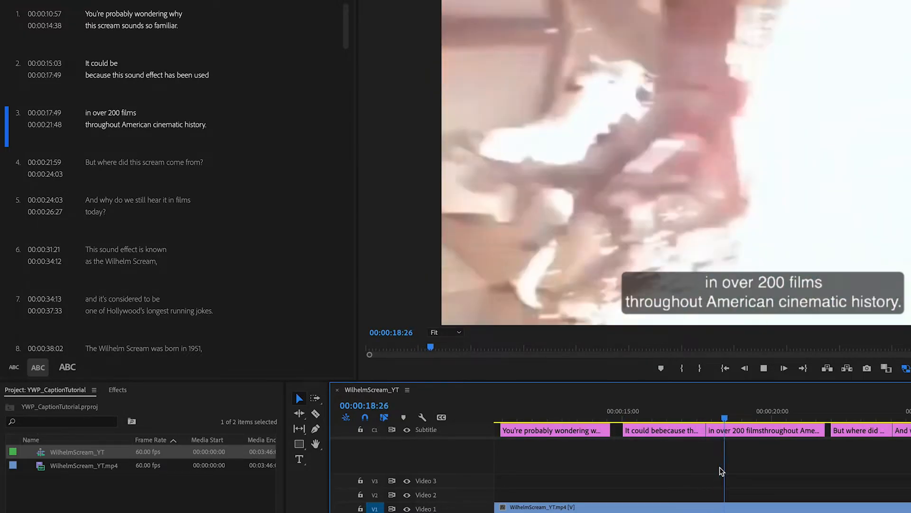
pyautogui.hscroll(1, 722, 472)
pyautogui.hscroll(1, 720, 468)
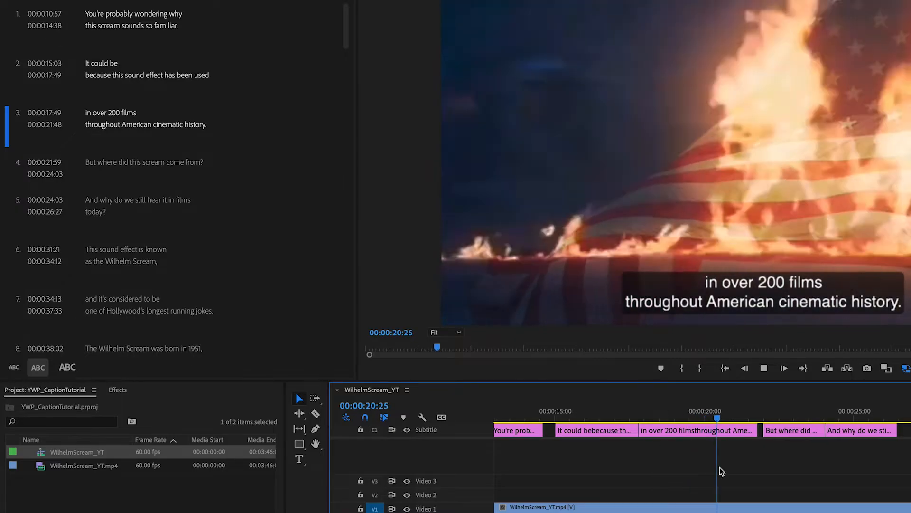
pyautogui.hscroll(2, 720, 468)
pyautogui.hscroll(1, 720, 467)
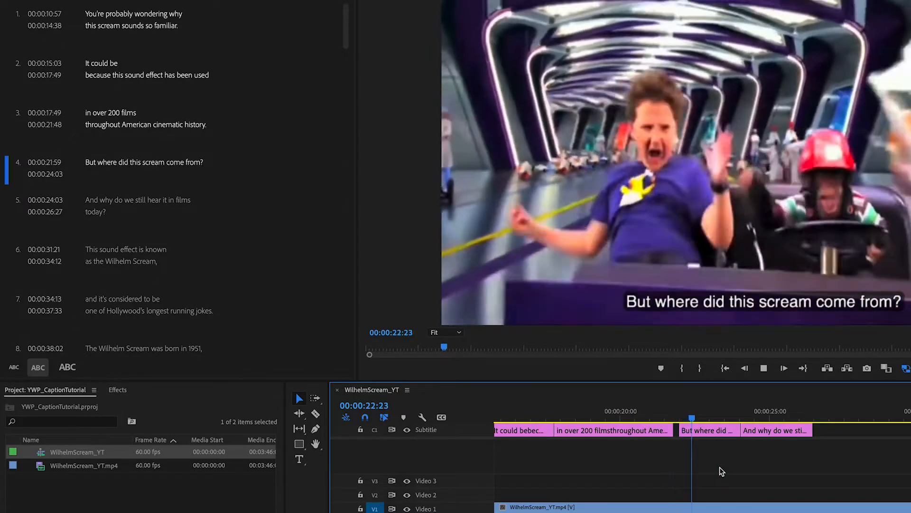
pyautogui.hscroll(1, 720, 467)
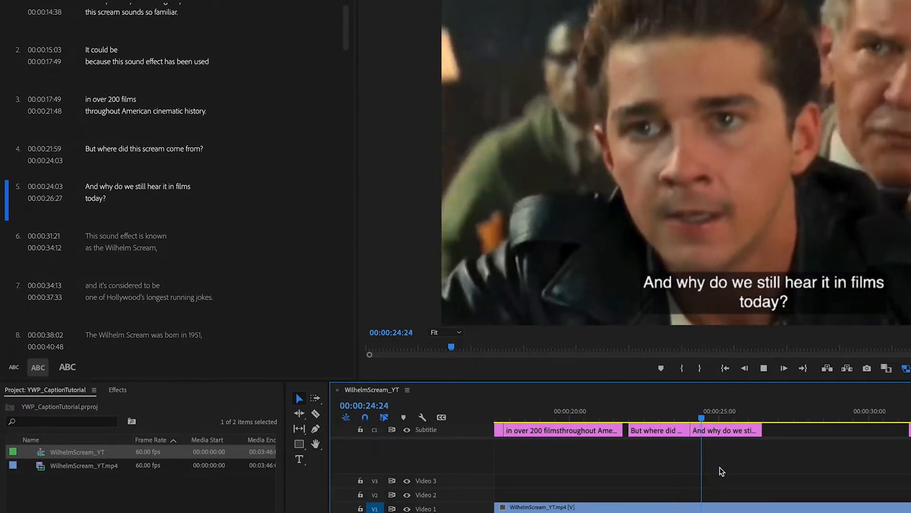
pyautogui.hscroll(1, 720, 467)
pyautogui.hscroll(1, 720, 467)
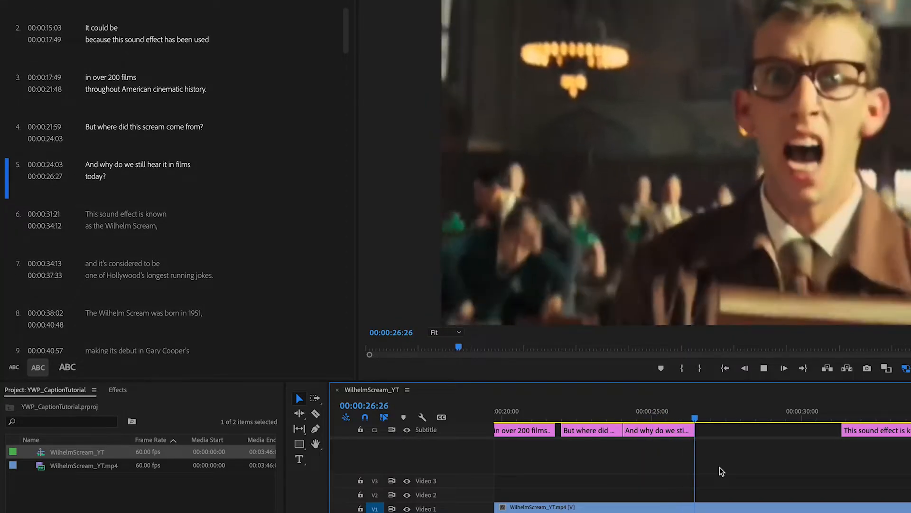
pyautogui.press('space')
# Correct the second line of caption 9 to "Western, "Distant Drums."" and insert "But little" at the beginning of caption 11
pyautogui.scroll(-5, 727, 455)
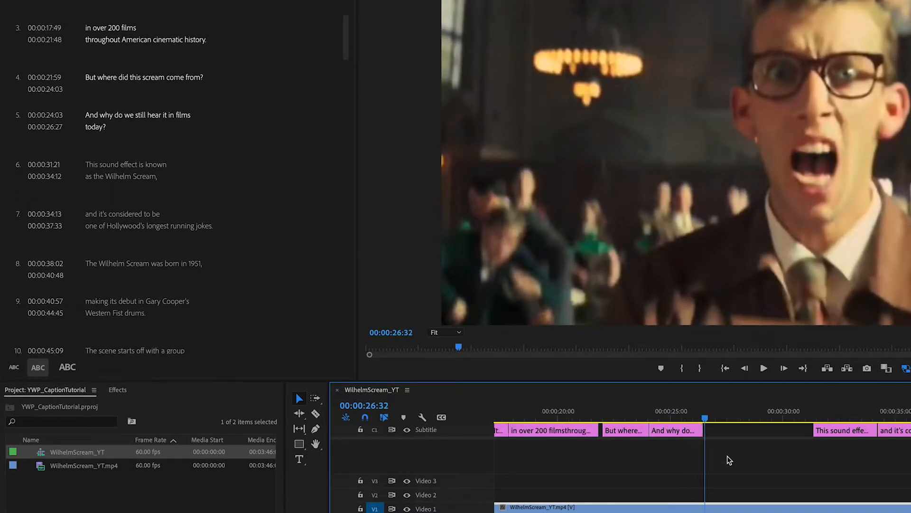
pyautogui.scroll(-2, 727, 456)
pyautogui.scroll(-3, 665, 440)
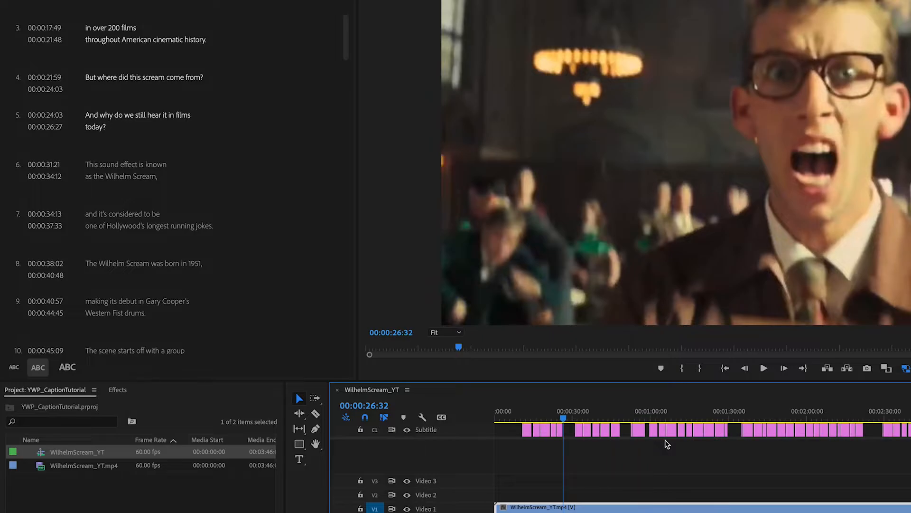
pyautogui.scroll(5, 665, 440)
pyautogui.press('space')
pyautogui.press('space')
pyautogui.doubleClick(185, 175)
pyautogui.write(', "Distant Drums.')
pyautogui.doubleClick(156, 175)
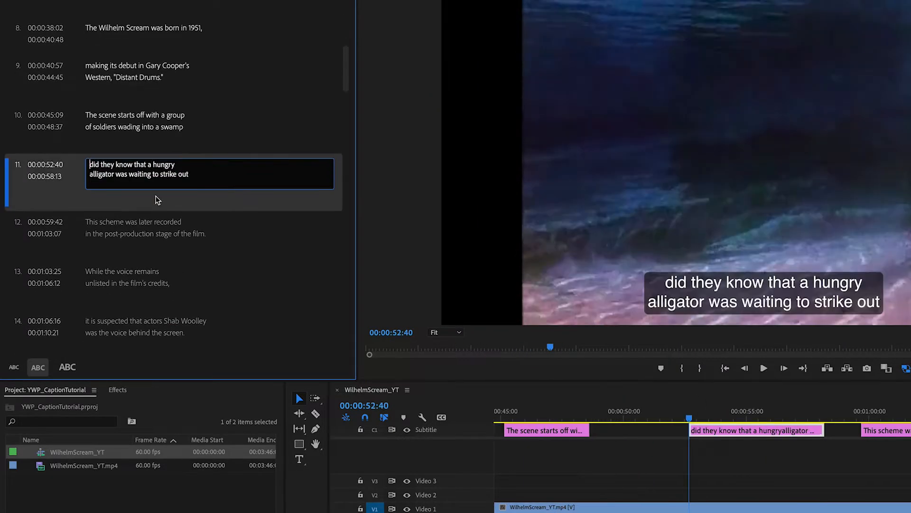
pyautogui.write('But little')
# Correct the actor's name in caption 14 to "Sheb Wooley" and the film title in caption 15 to "High Noon,"
pyautogui.press('space')
pyautogui.press('space')
pyautogui.doubleClick(172, 165)
pyautogui.write('Sheb Wooley')
pyautogui.doubleClick(172, 169)
pyautogui.write('High Noon,')
# Change "cream" to "scream" in caption 18 and delete one surplus caption shortly after it
pyautogui.doubleClick(143, 166)
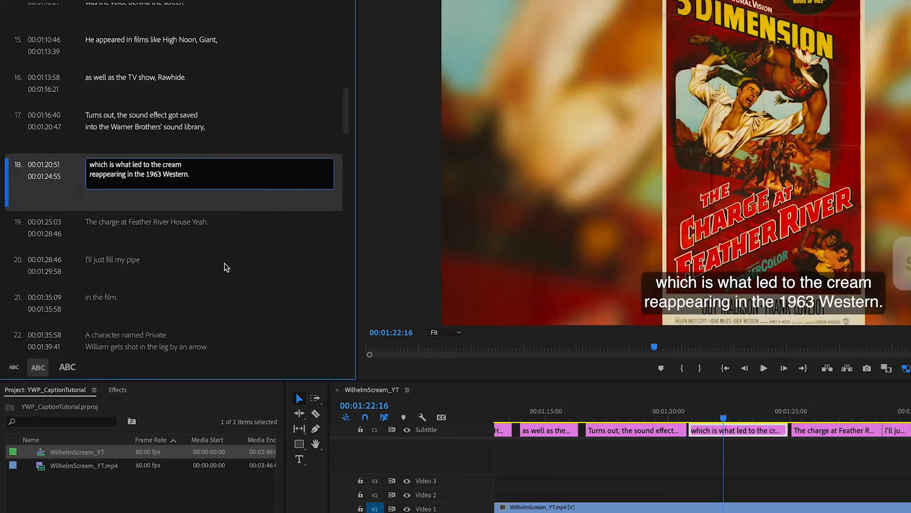
pyautogui.write('s')
pyautogui.press('Delete')
# Correct the character's name to "Wilhelm" in the captions that mention him, and the film student's name to "Ben Burtt," in caption 25
pyautogui.doubleClick(142, 164)
pyautogui.write('Wilhelm')
pyautogui.doubleClick(124, 173)
pyautogui.write('Wilhelm')
pyautogui.doubleClick(124, 164)
pyautogui.write('Ben Burtt,')
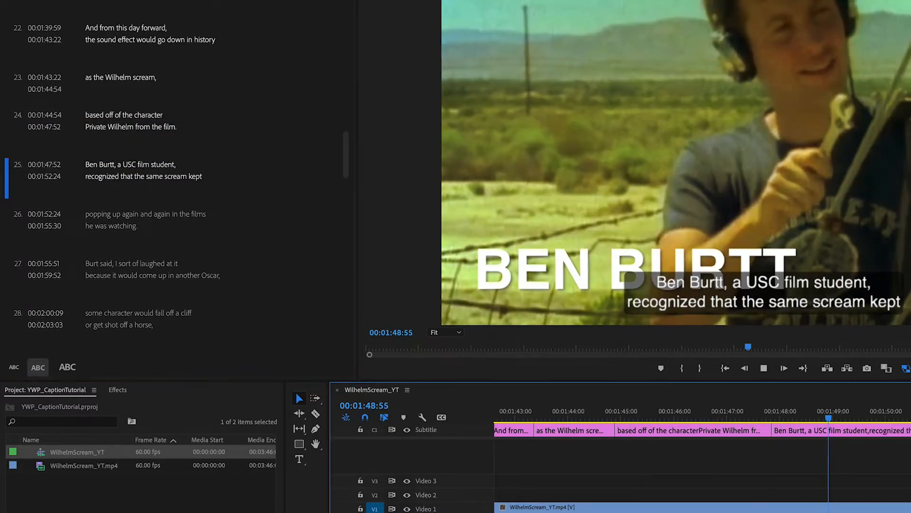
# Begin the sound designer's remark with "Burtt said" and an opening quotation mark, and add the closing quotation mark at its end
pyautogui.doubleClick(123, 164)
pyautogui.write('Burtt said "')
pyautogui.doubleClick(143, 164)
pyautogui.write('"')
pyautogui.press('space')
# In caption 36, add a comma after "From this point on" and replace "will have a" with "Wilhelm"
pyautogui.doubleClick(142, 169)
pyautogui.write(',')
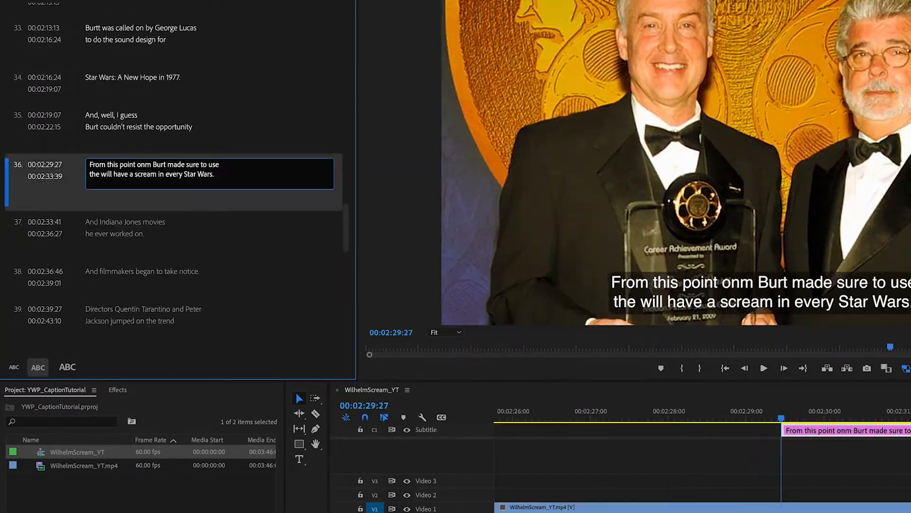
pyautogui.moveTo(101, 174); pyautogui.dragTo(134, 174)
pyautogui.write('Wilhelm')
# Correct a misheard word to "by", and set the film writer's name in caption 43 to "Francine Stock"
pyautogui.press('space')
pyautogui.press('space')
pyautogui.doubleClick(142, 174)
pyautogui.write('by')
pyautogui.doubleClick(142, 165)
pyautogui.write('Francine Stock')
# In caption 44, enter the quote's opening as ""I think it's that two-tone." and begin the second line with "It"
pyautogui.doubleClick(124, 164)
pyautogui.write('"I think it\'s that two-tone.')
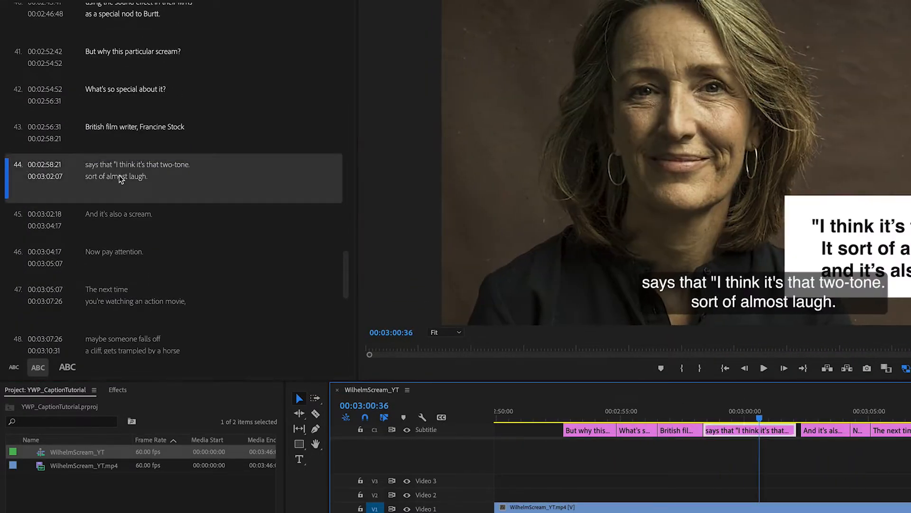
pyautogui.doubleClick(120, 178)
pyautogui.write('It')
# Correct the remaining captions' wording to "chomped", "Thanks so much for watching this video." and "You Want Pizzazz channel for more videos."
pyautogui.doubleClick(114, 165)
pyautogui.write('chomped')
pyautogui.doubleClick(123, 164)
pyautogui.write('Thanks so much for watching this video.')
pyautogui.doubleClick(123, 169)
pyautogui.write('You Want Pizzazz channel for more videos.')
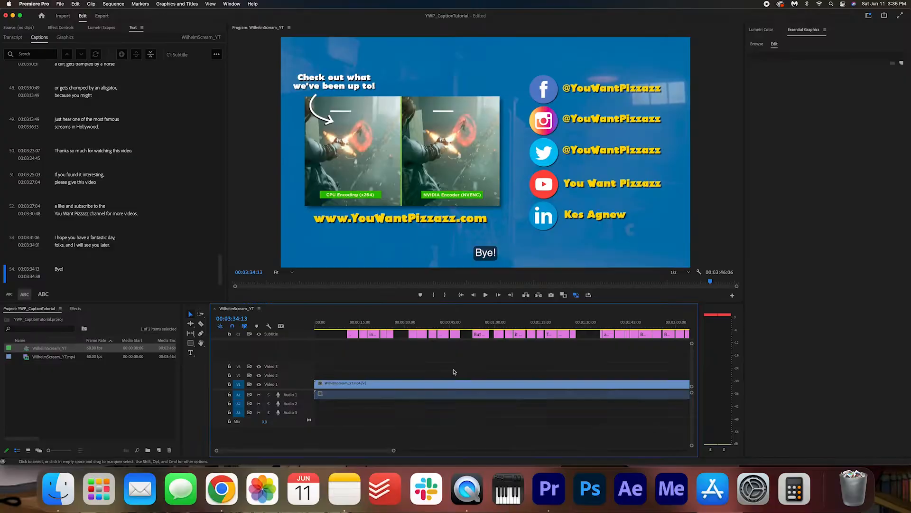
# Open the export settings for the sequence and choose the preset Match Source - Adaptive High Bitrate
pyautogui.press('-')
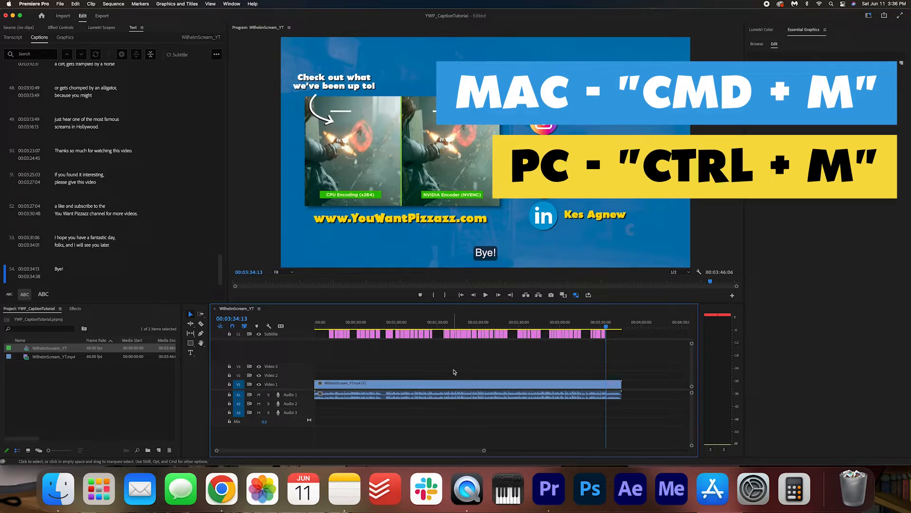
pyautogui.press('super+m')
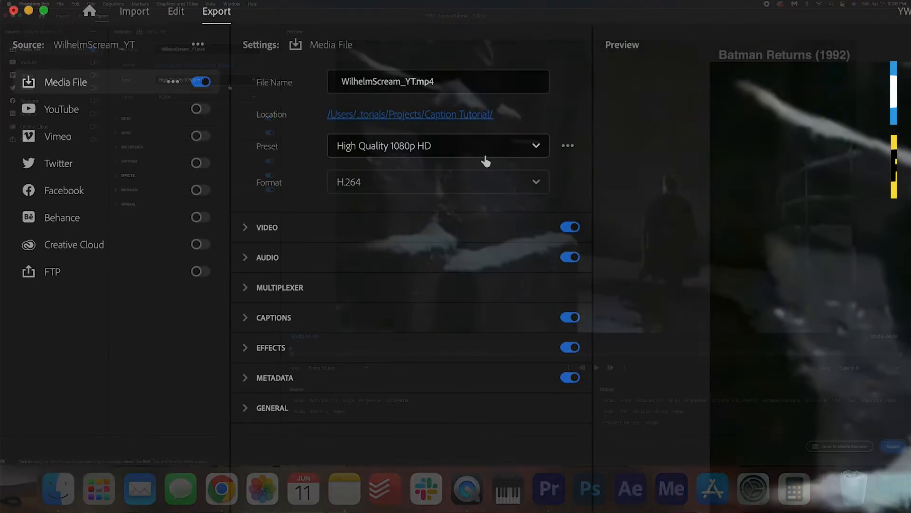
pyautogui.click(484, 156)
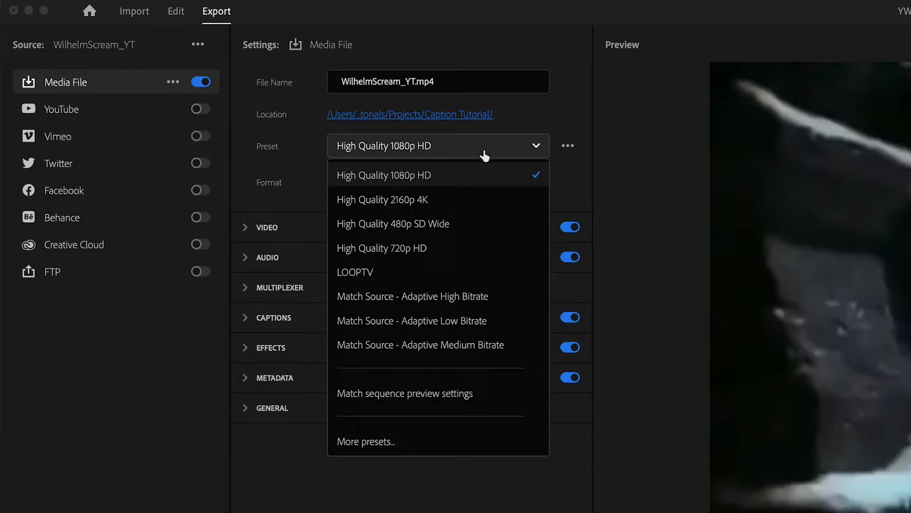
pyautogui.click(494, 302)
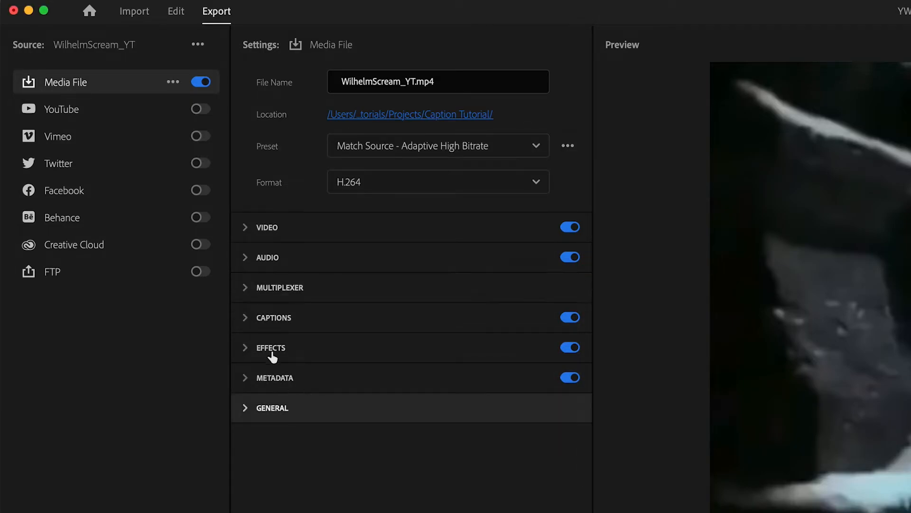
# Expand the captions export settings, scrub the preview, and set the export option to Create Sidecar File
pyautogui.click(246, 317)
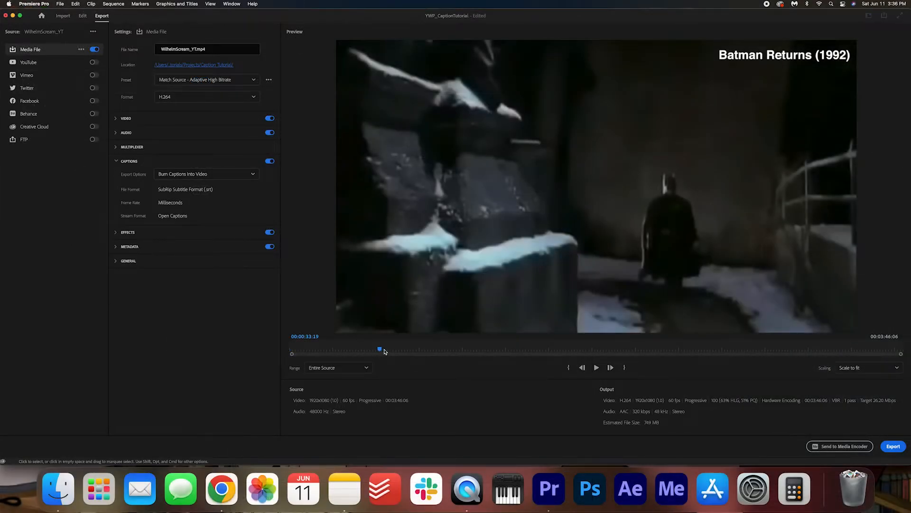
pyautogui.moveTo(385, 352); pyautogui.dragTo(423, 356)
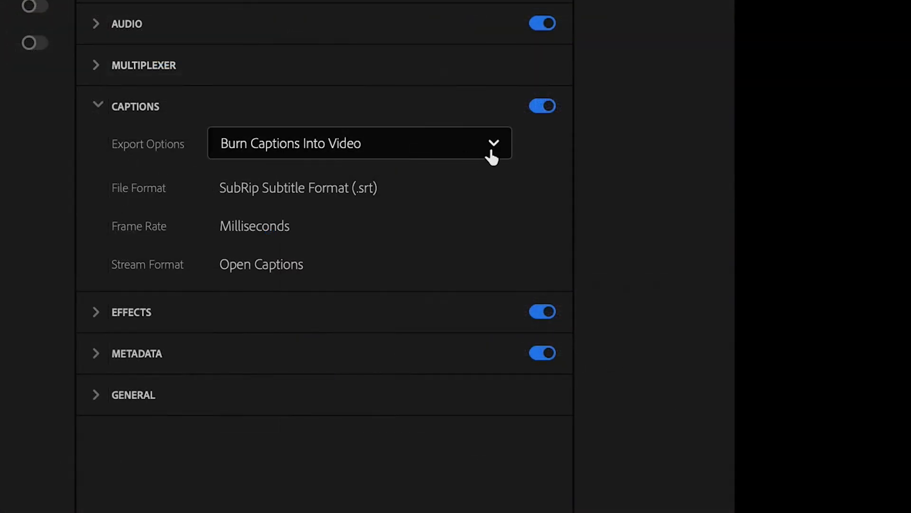
pyautogui.click(253, 177)
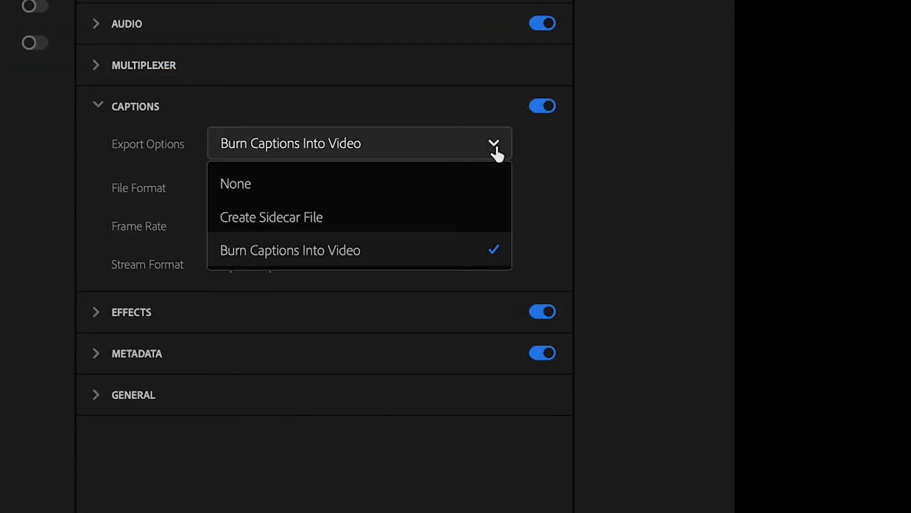
pyautogui.click(429, 219)
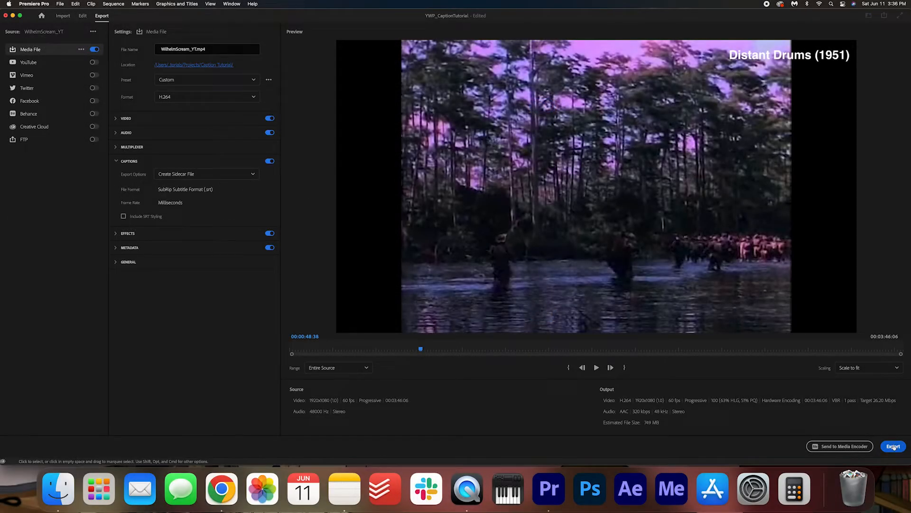
# Export the sequence, switch to Finder, and select WilhelmScream_YT.mp4.srt in the Caption Tutorial folder
pyautogui.click(893, 446)
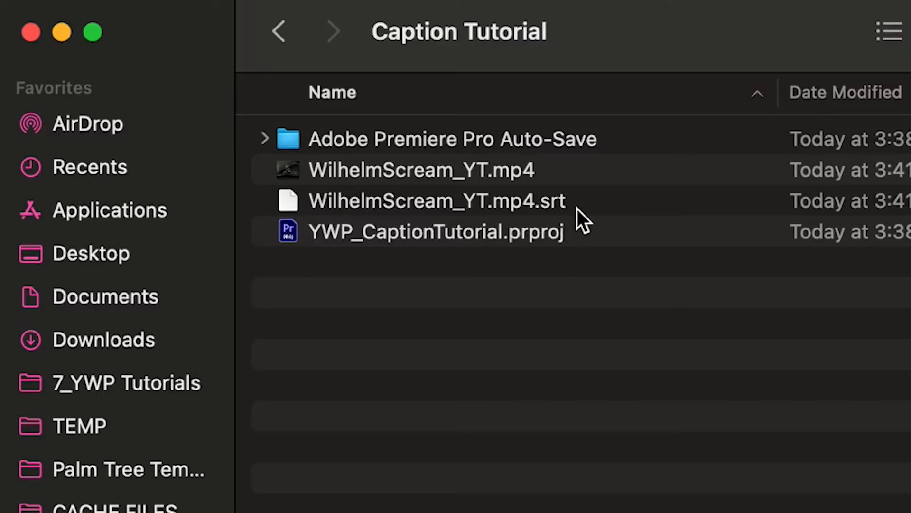
pyautogui.click(579, 208)
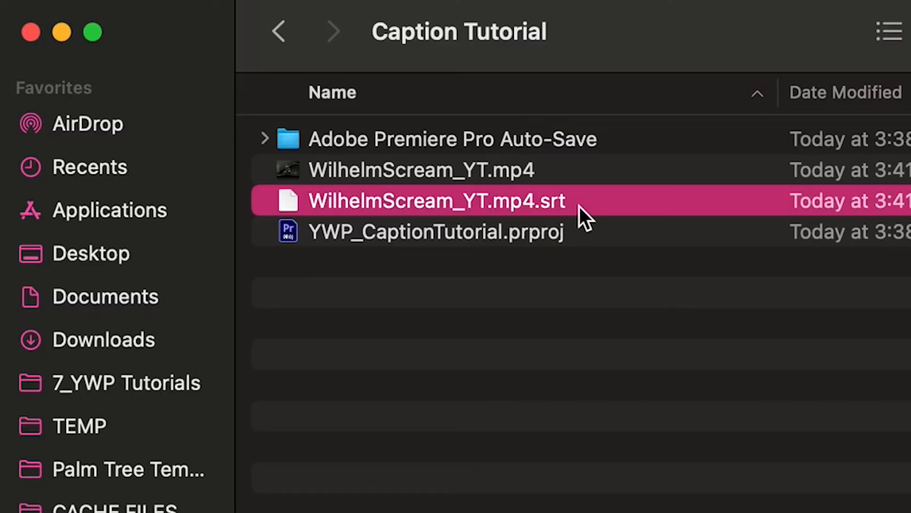